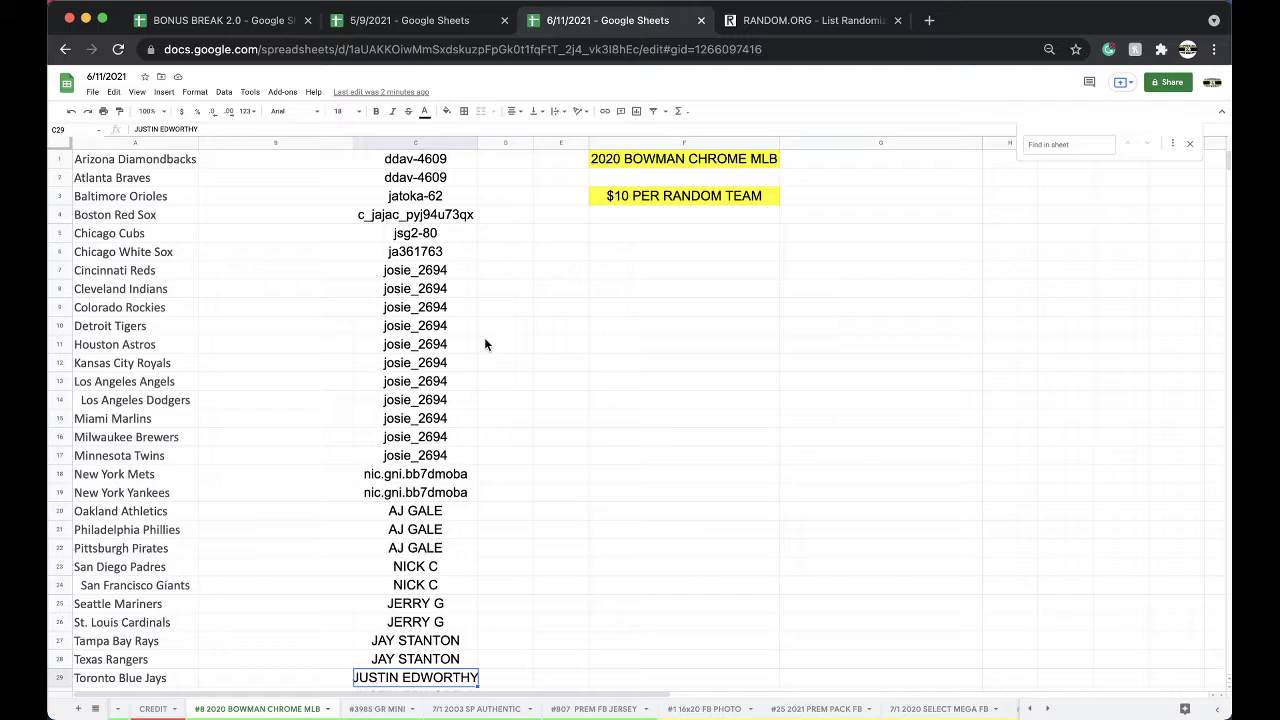
Review the participant entries in column C for the 30 MLB team spots of the 2020 Bowman Chrome break.
{"action": "left_click", "coordinate": [460, 364]}
{"action": "left_click", "coordinate": [529, 331]}
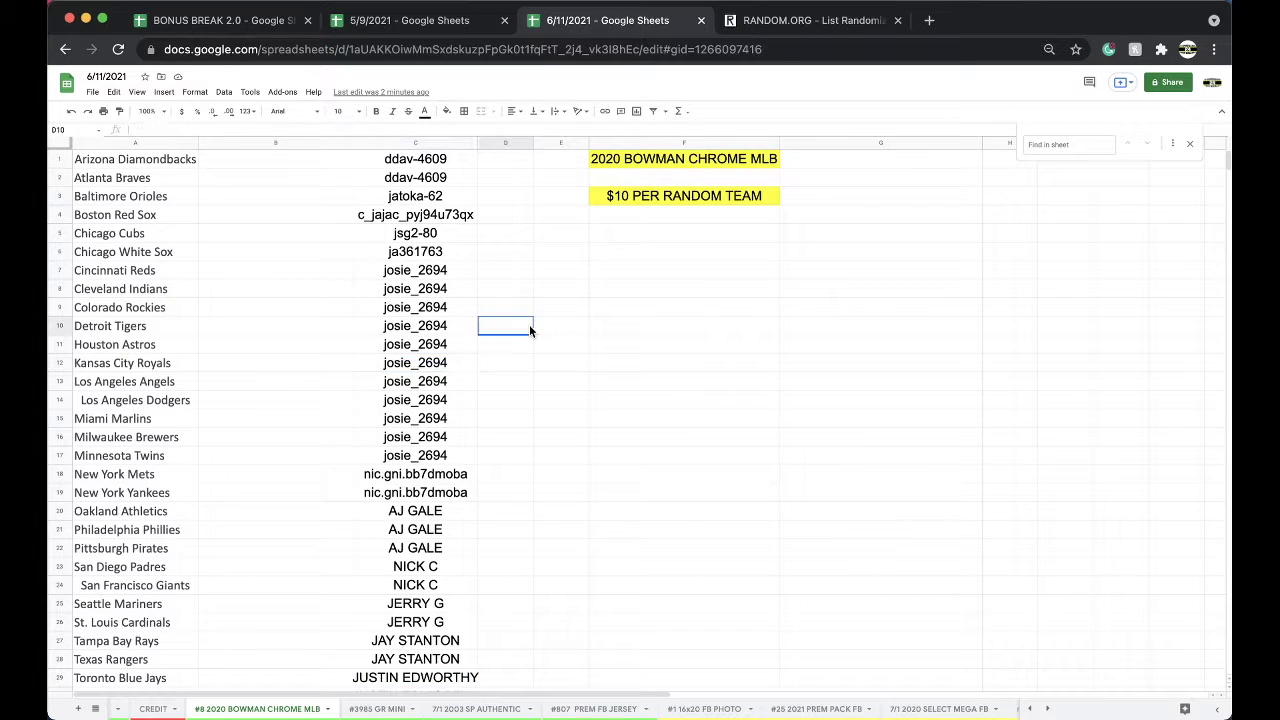
{"action": "scroll", "coordinate": [523, 338], "scroll_direction": "down", "scroll_amount": 5}
{"action": "scroll", "coordinate": [518, 363], "scroll_direction": "up", "scroll_amount": 5}
{"action": "left_click", "coordinate": [434, 348]}
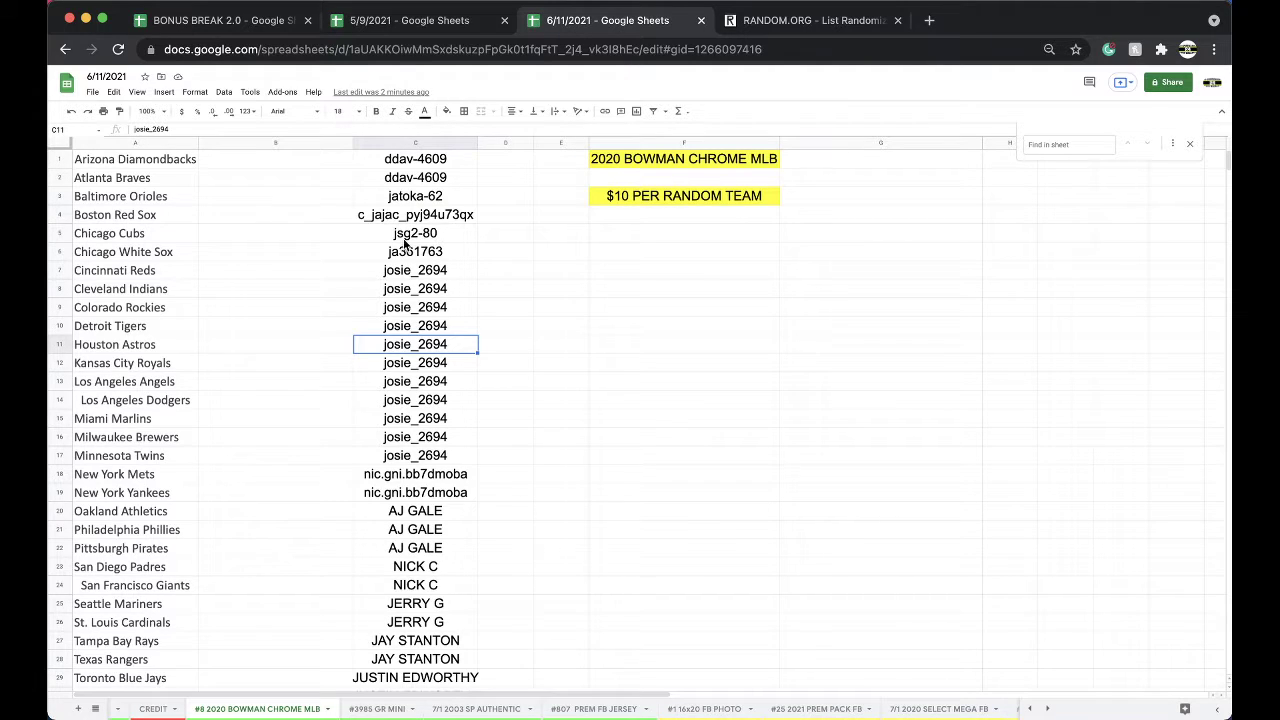
{"action": "left_click", "coordinate": [405, 237]}
{"action": "left_click", "coordinate": [565, 294]}
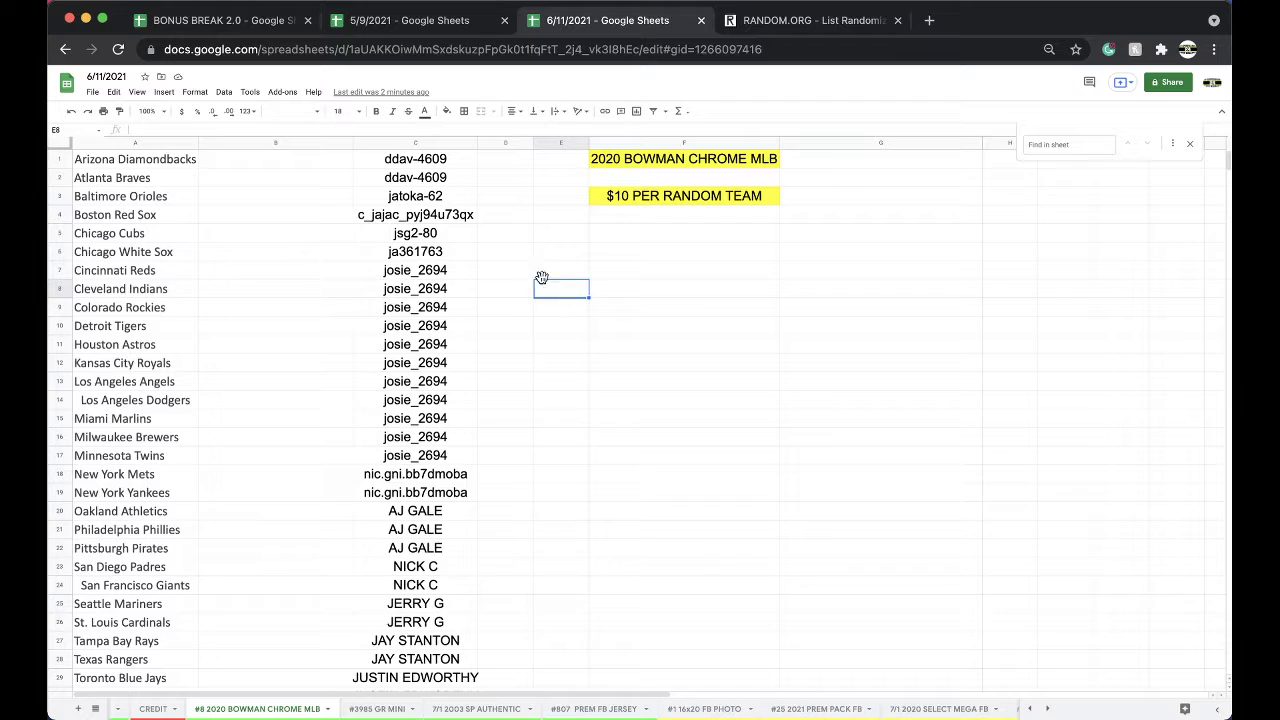
{"action": "left_click_drag", "start_coordinate": [437, 159], "coordinate": [412, 180]}
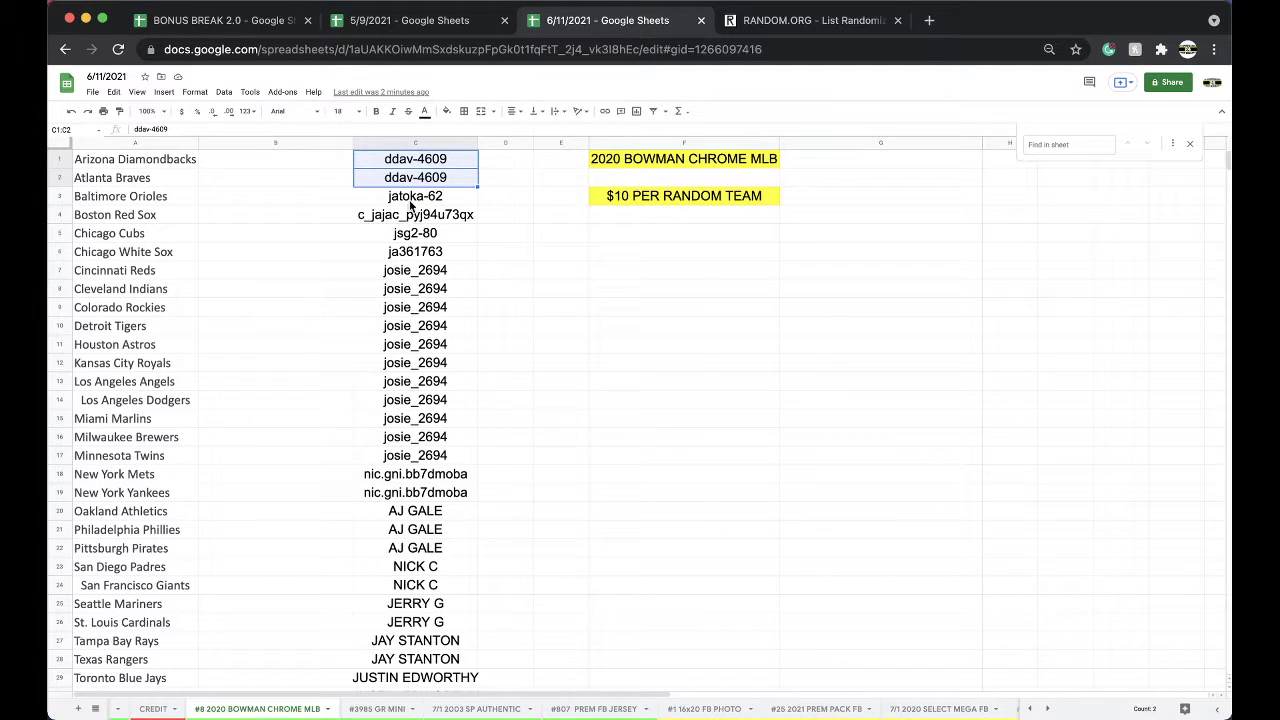
{"action": "left_click", "coordinate": [412, 200]}
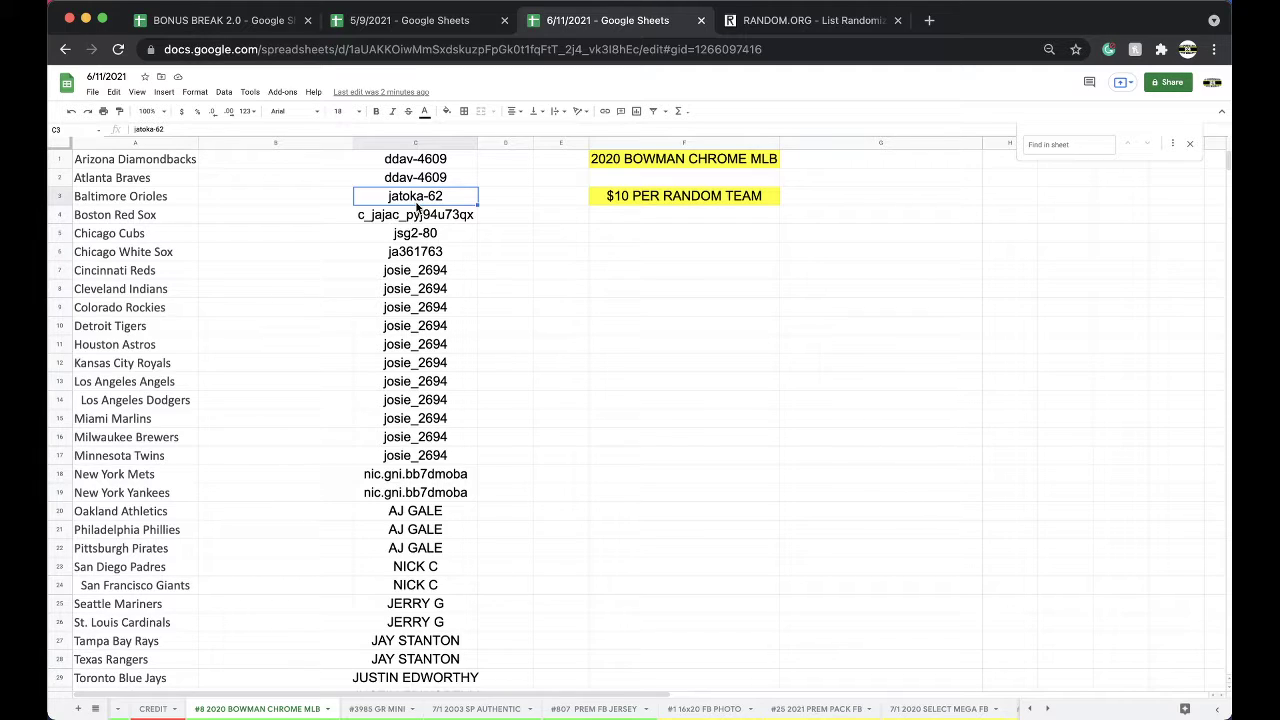
{"action": "left_click", "coordinate": [421, 219]}
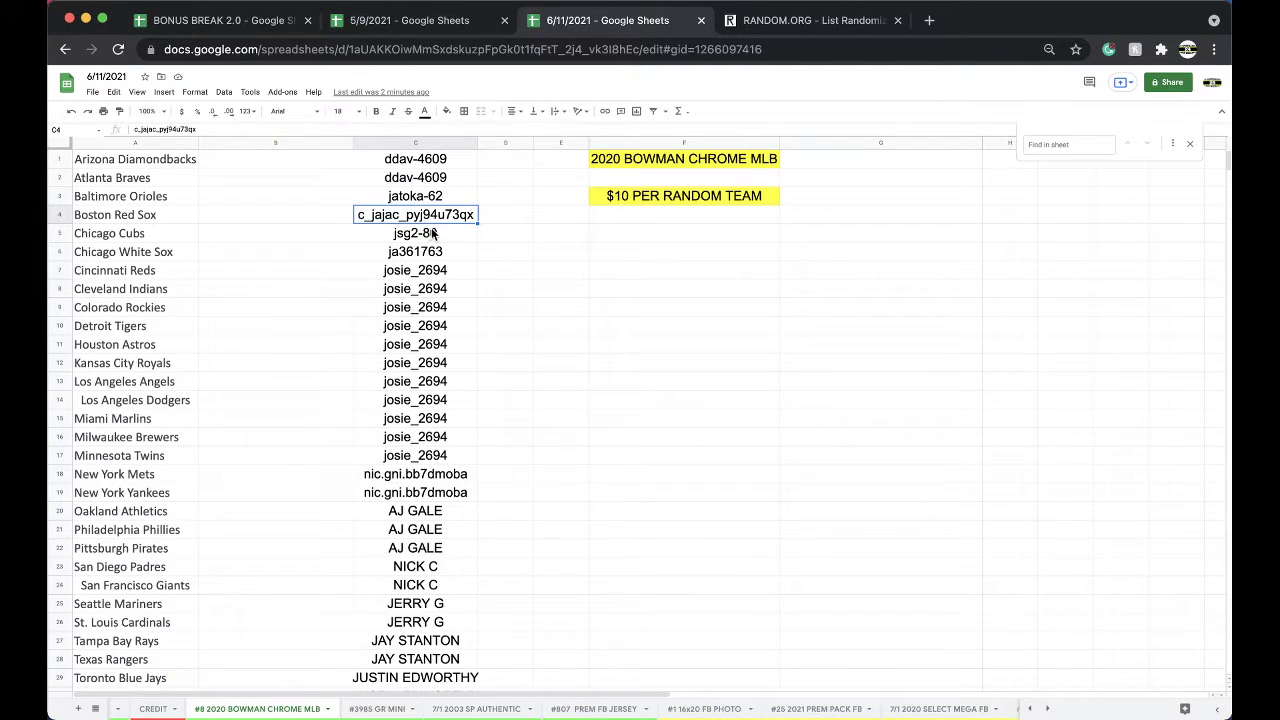
{"action": "left_click", "coordinate": [432, 237]}
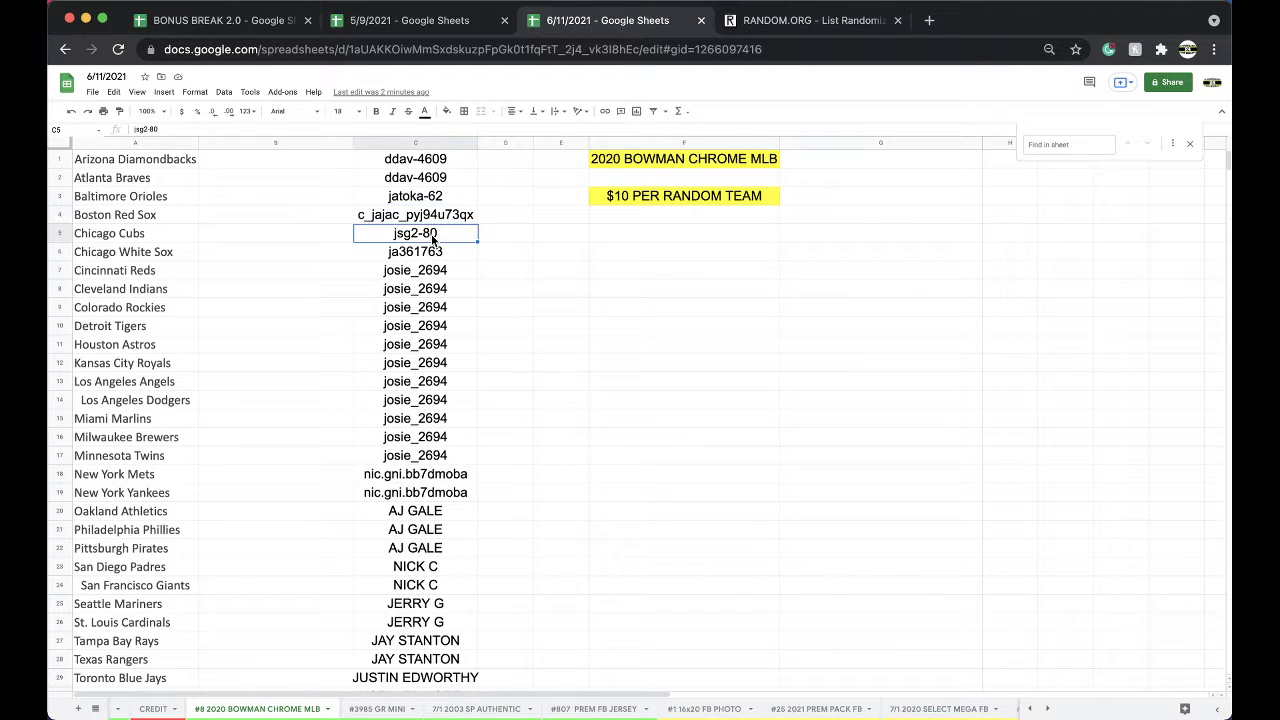
{"action": "left_click", "coordinate": [444, 255]}
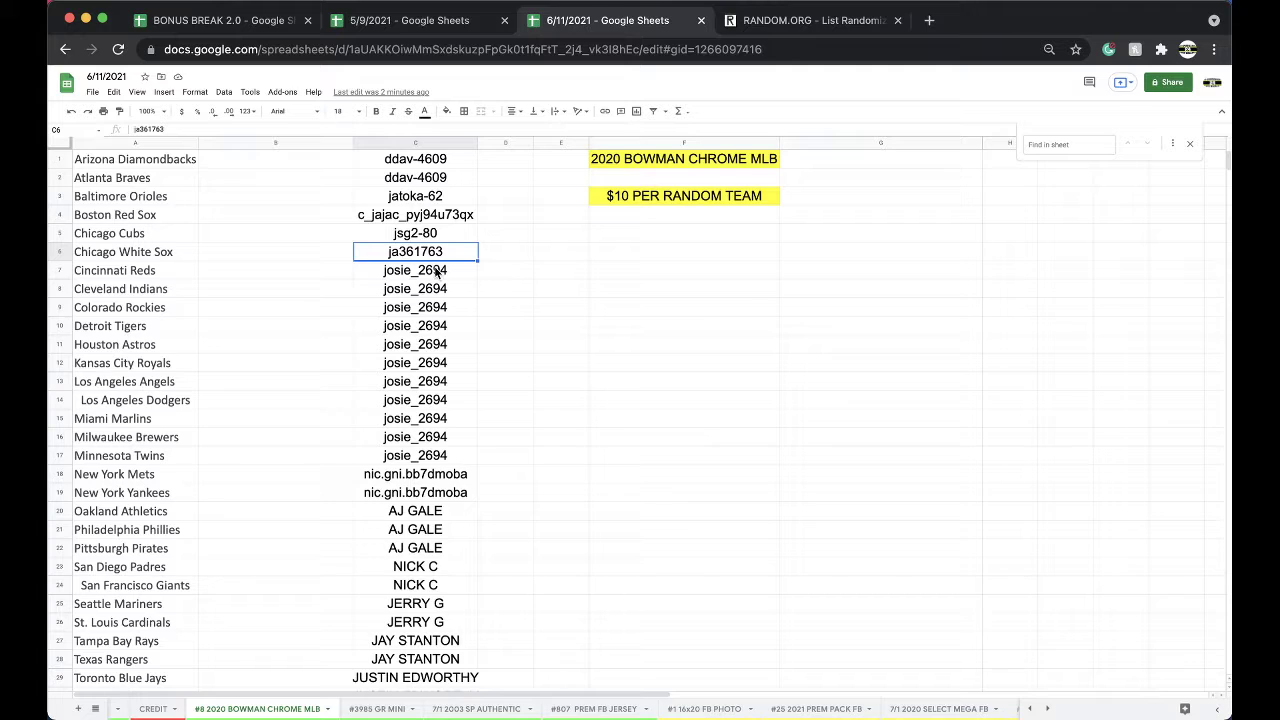
{"action": "scroll", "coordinate": [436, 282], "scroll_direction": "down", "scroll_amount": 2}
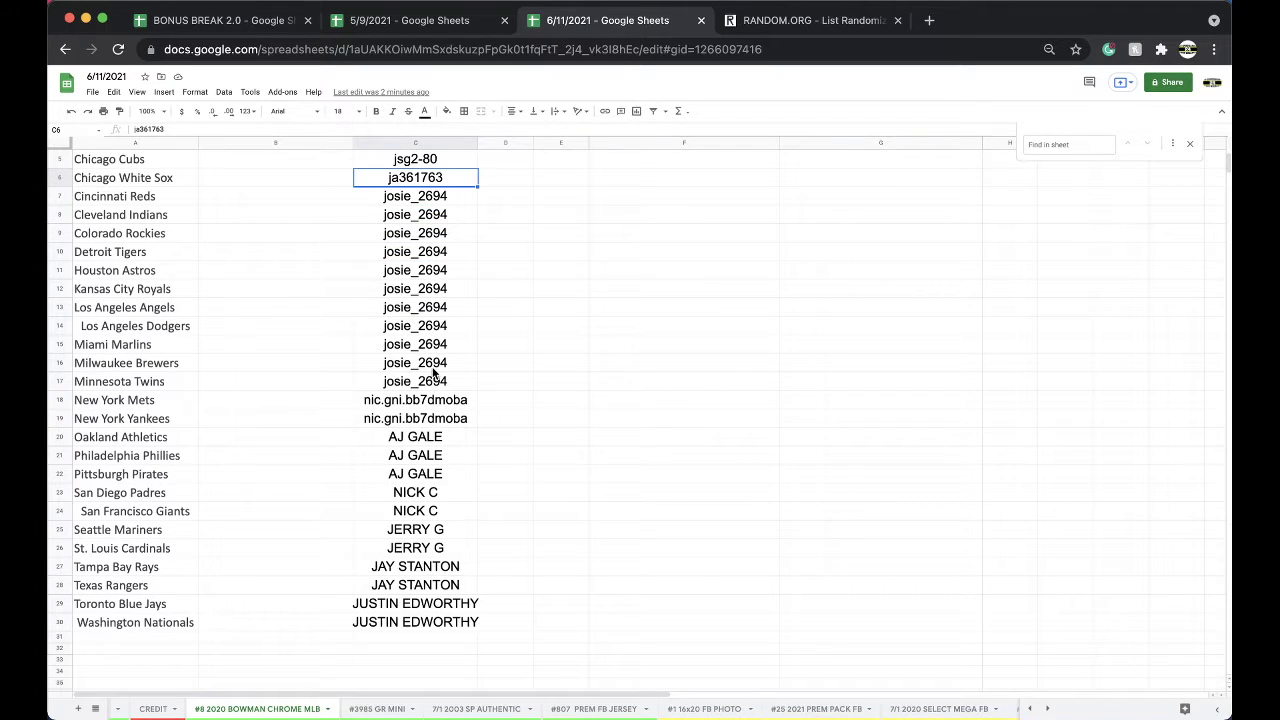
{"action": "scroll", "coordinate": [434, 372], "scroll_direction": "down", "scroll_amount": 3}
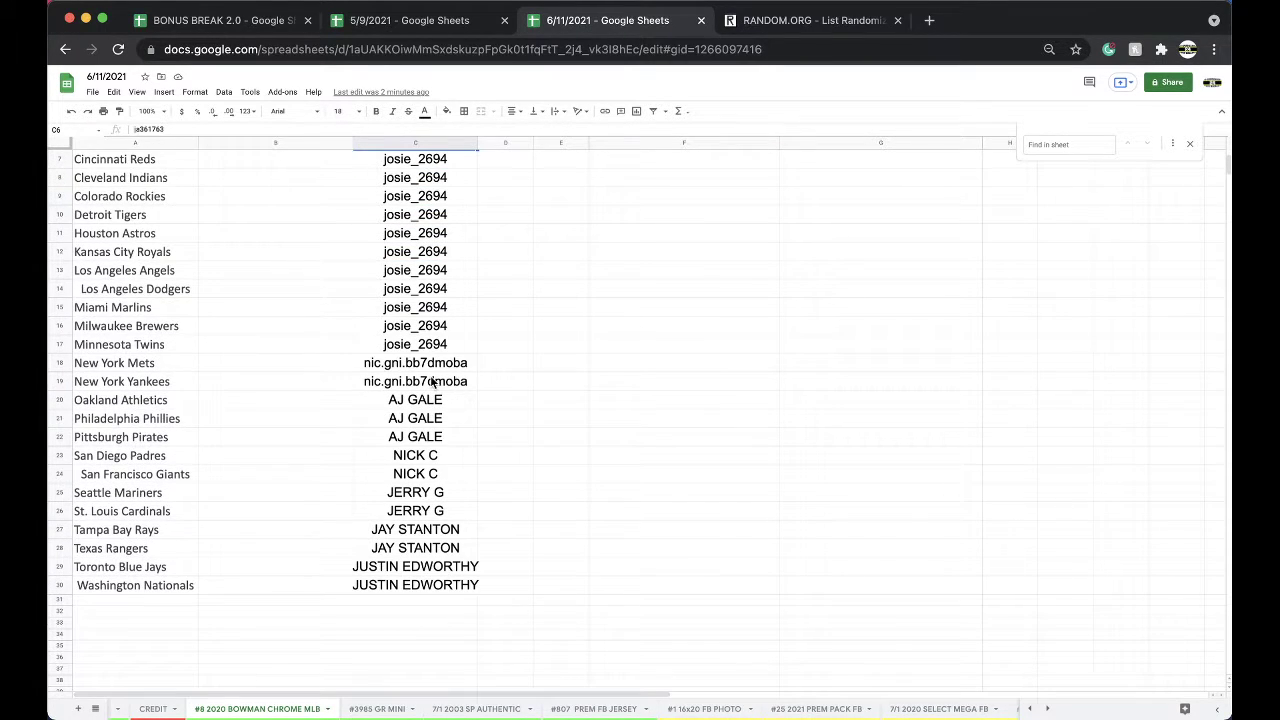
{"action": "scroll", "coordinate": [430, 381], "scroll_direction": "up", "scroll_amount": 5}
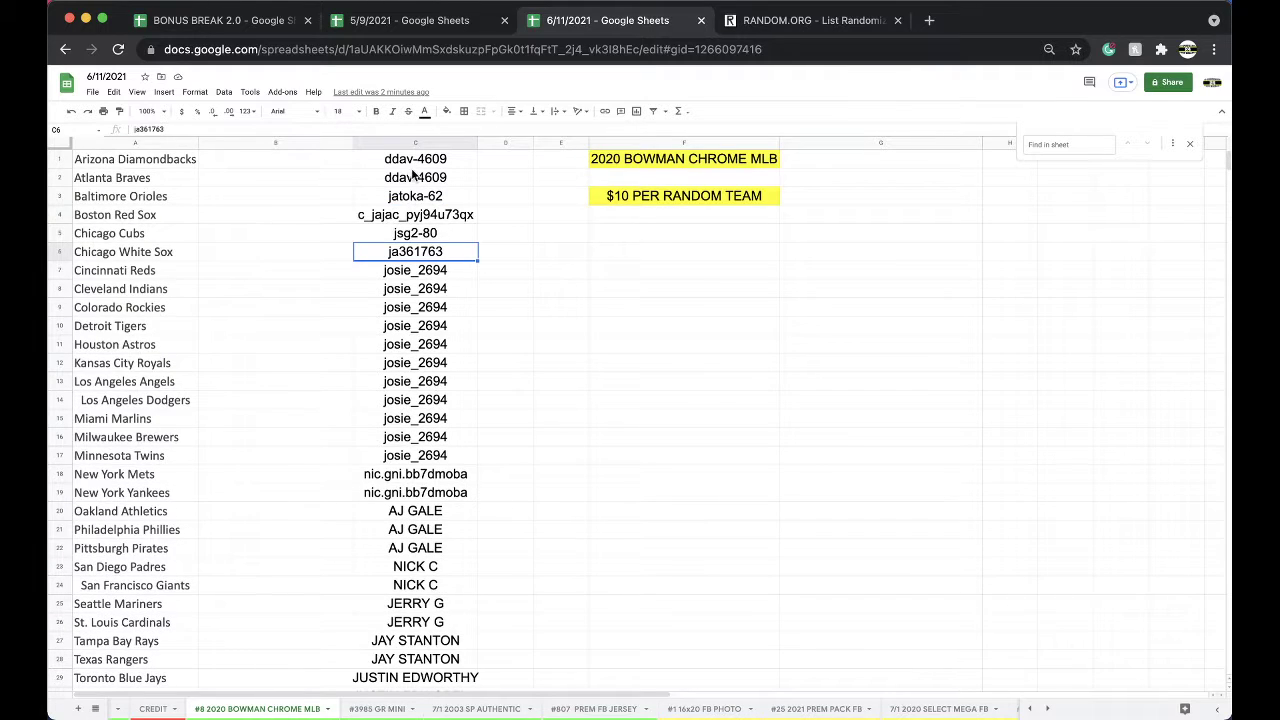
Copy the participant entries in C1:C30 into the item list of the RANDOM.ORG List Randomizer.
{"action": "left_click_drag", "start_coordinate": [409, 165], "coordinate": [409, 622]}
{"action": "scroll", "coordinate": [409, 600], "scroll_direction": "up", "scroll_amount": 3}
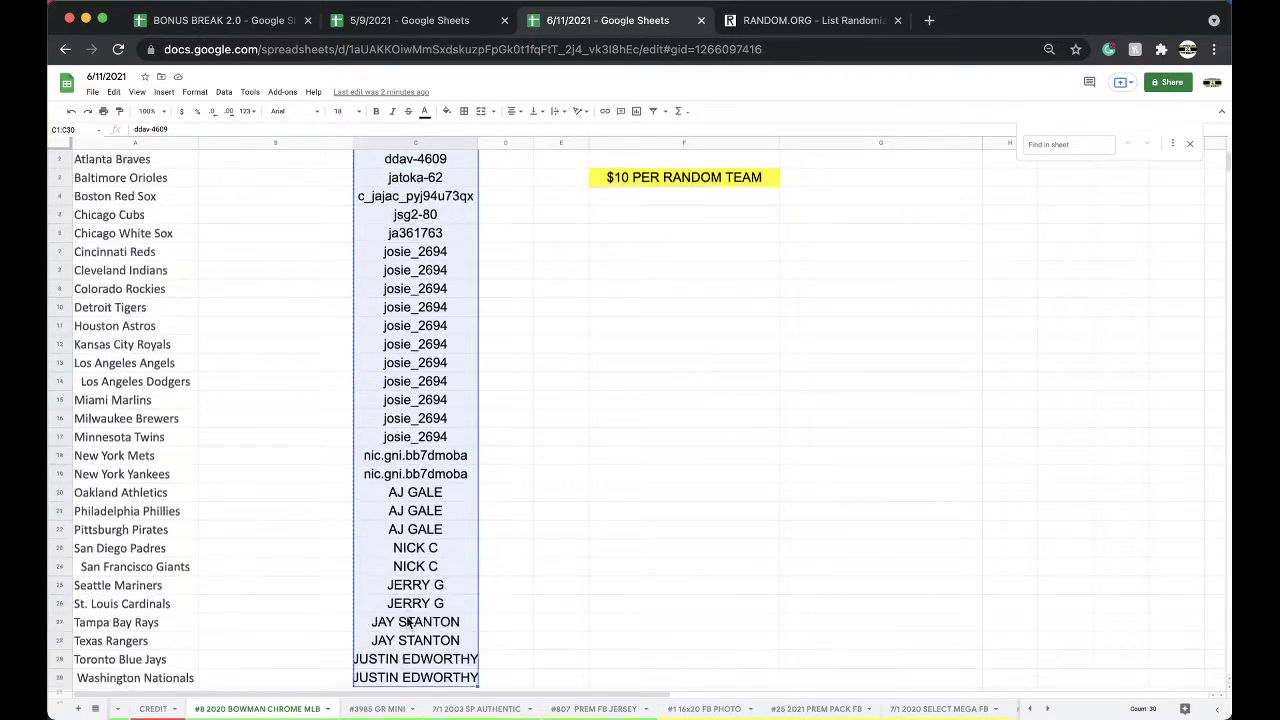
{"action": "left_click", "coordinate": [782, 20]}
{"action": "left_click", "coordinate": [741, 48]}
{"action": "key", "text": "Return"}
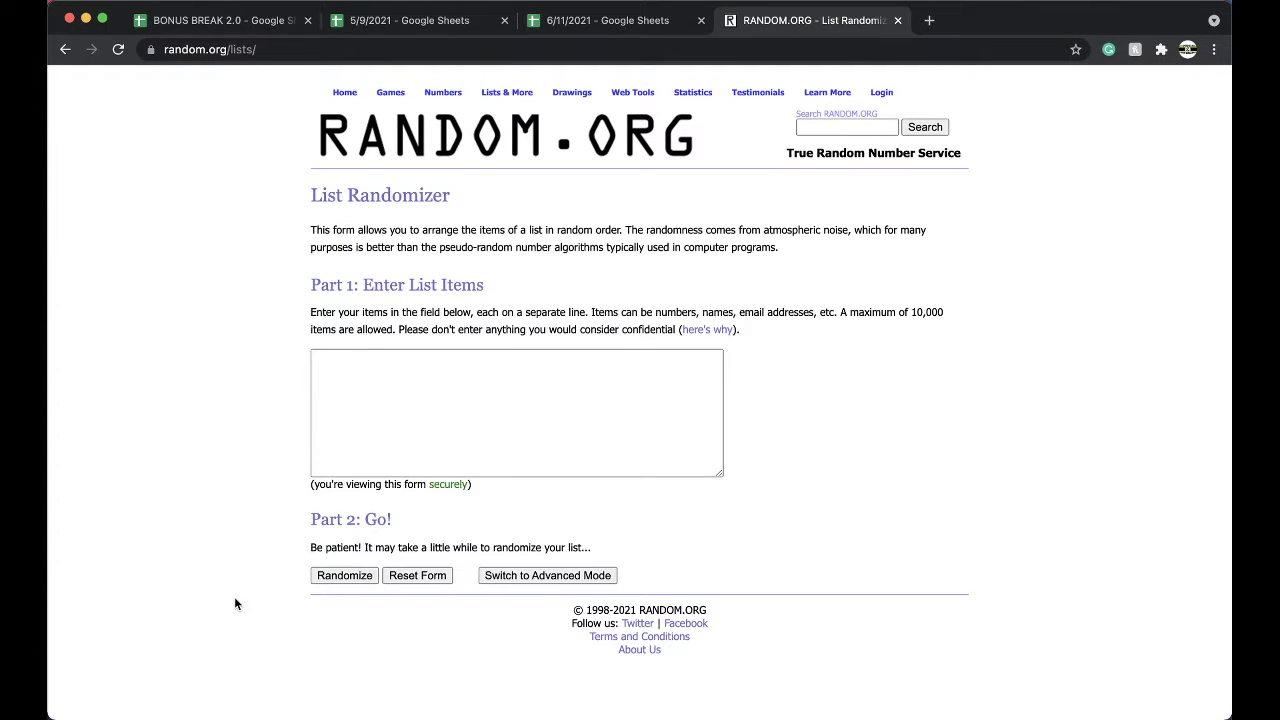
{"action": "left_click", "coordinate": [329, 409]}
{"action": "key", "text": "super+v"}
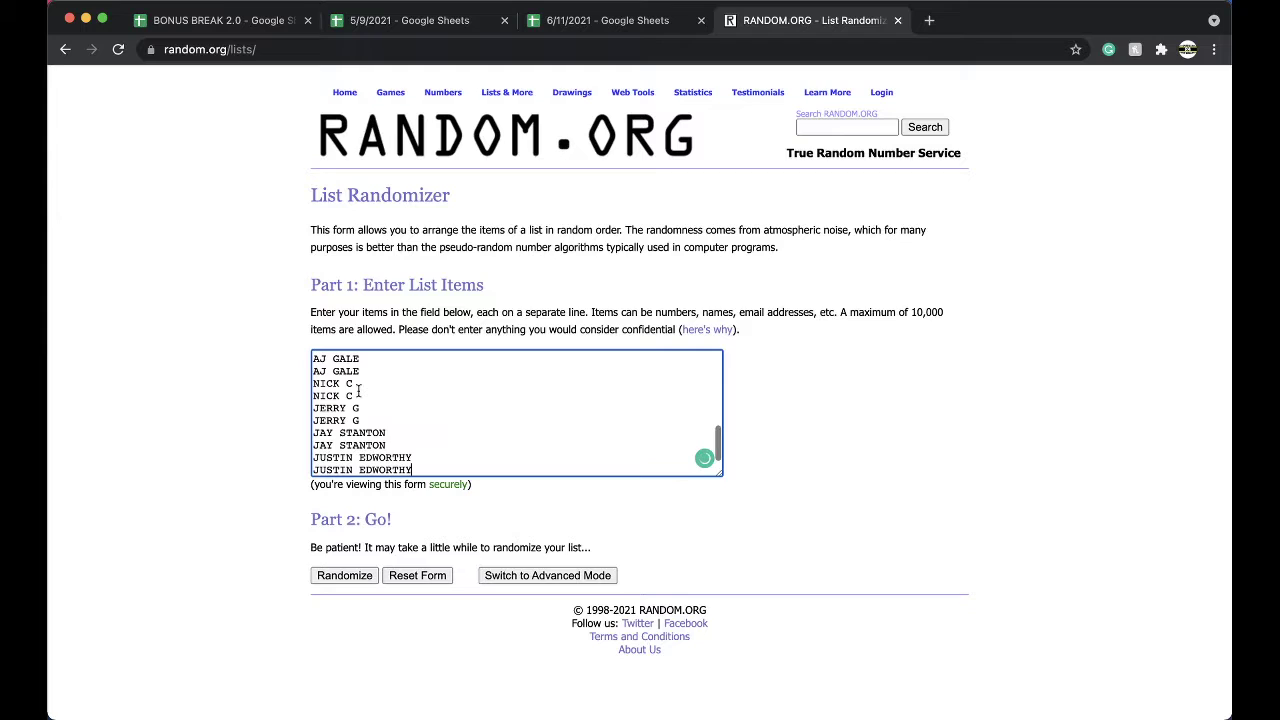
Randomize the participant list five times.
{"action": "left_click", "coordinate": [344, 575]}
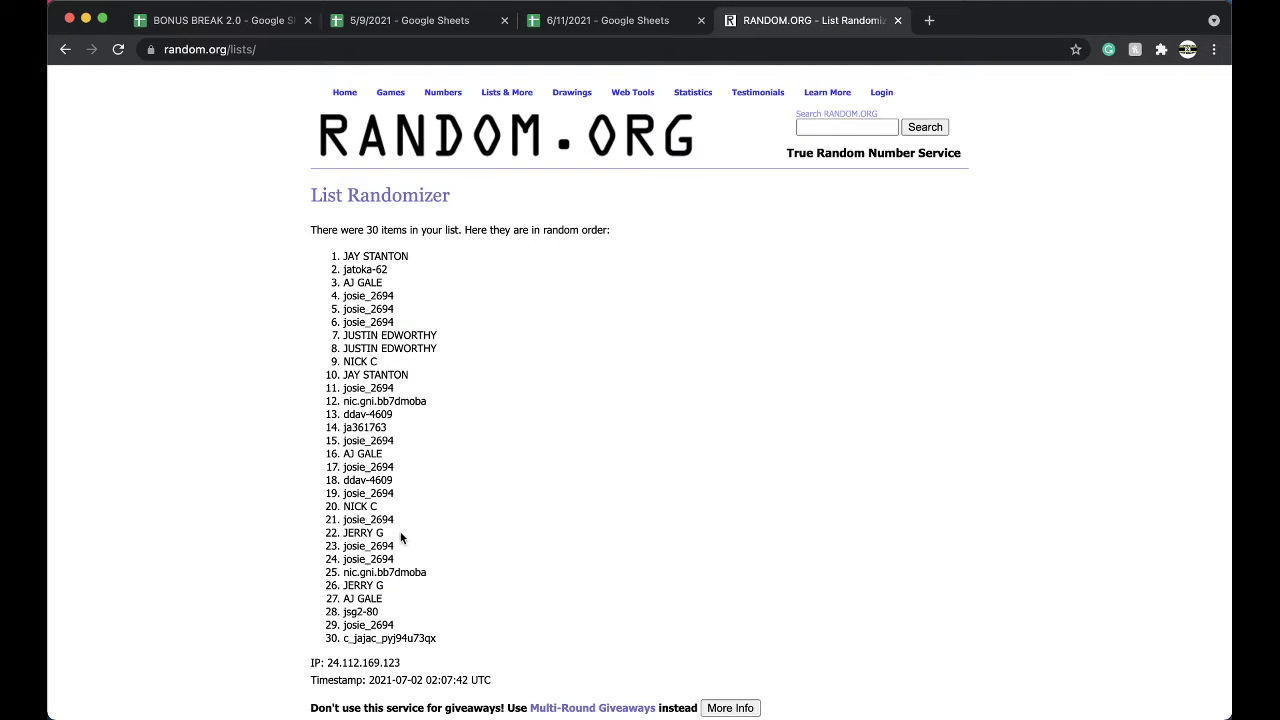
{"action": "scroll", "coordinate": [400, 538], "scroll_direction": "down", "scroll_amount": 3}
{"action": "left_click", "coordinate": [333, 618]}
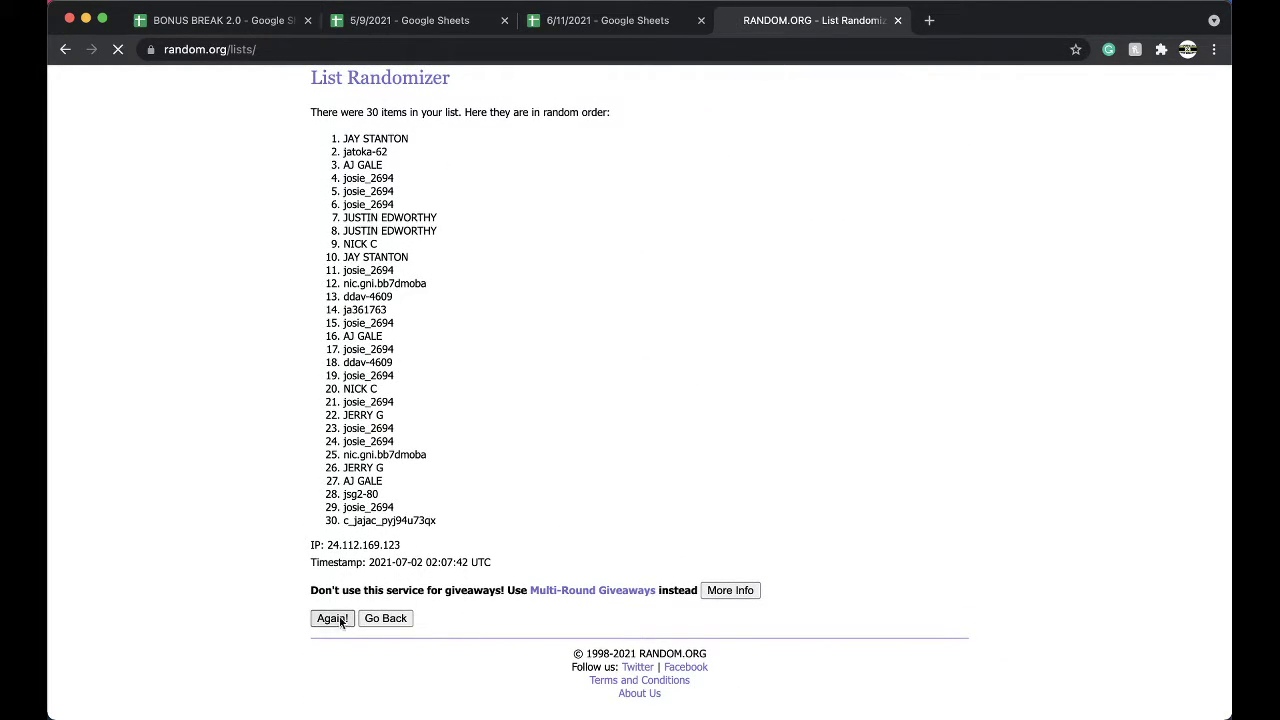
{"action": "left_click", "coordinate": [327, 612]}
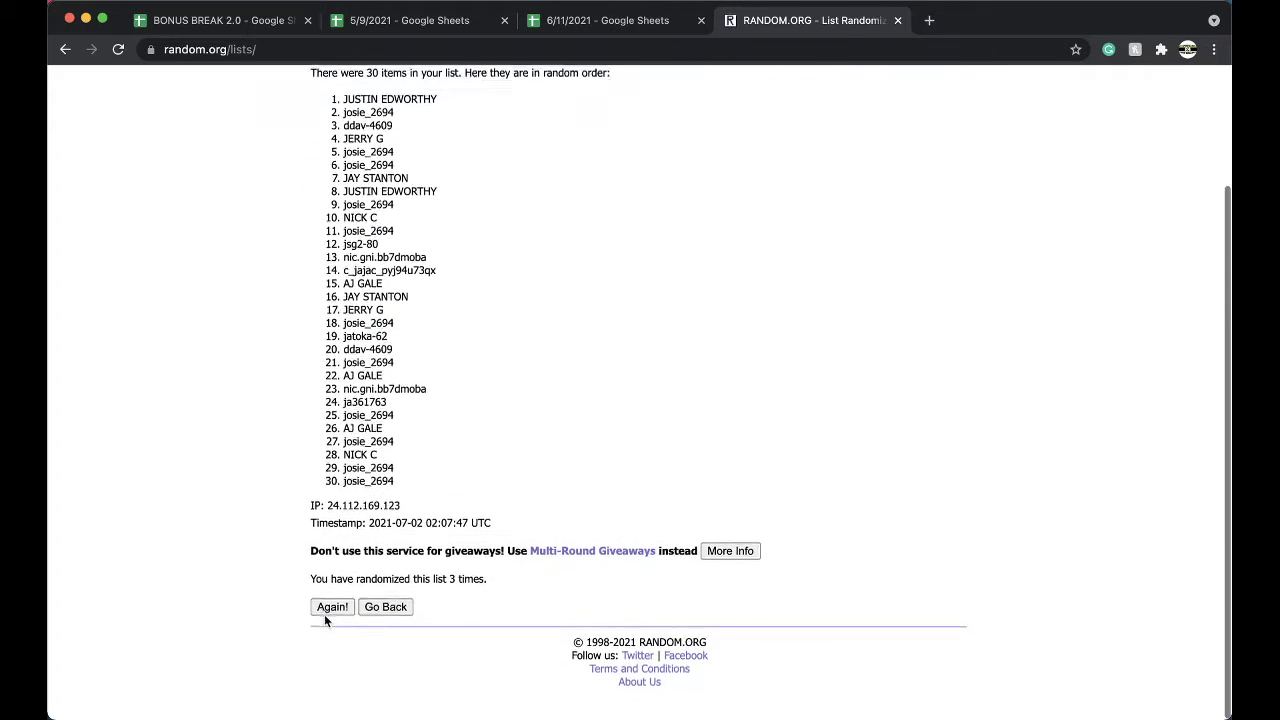
{"action": "left_click", "coordinate": [330, 607]}
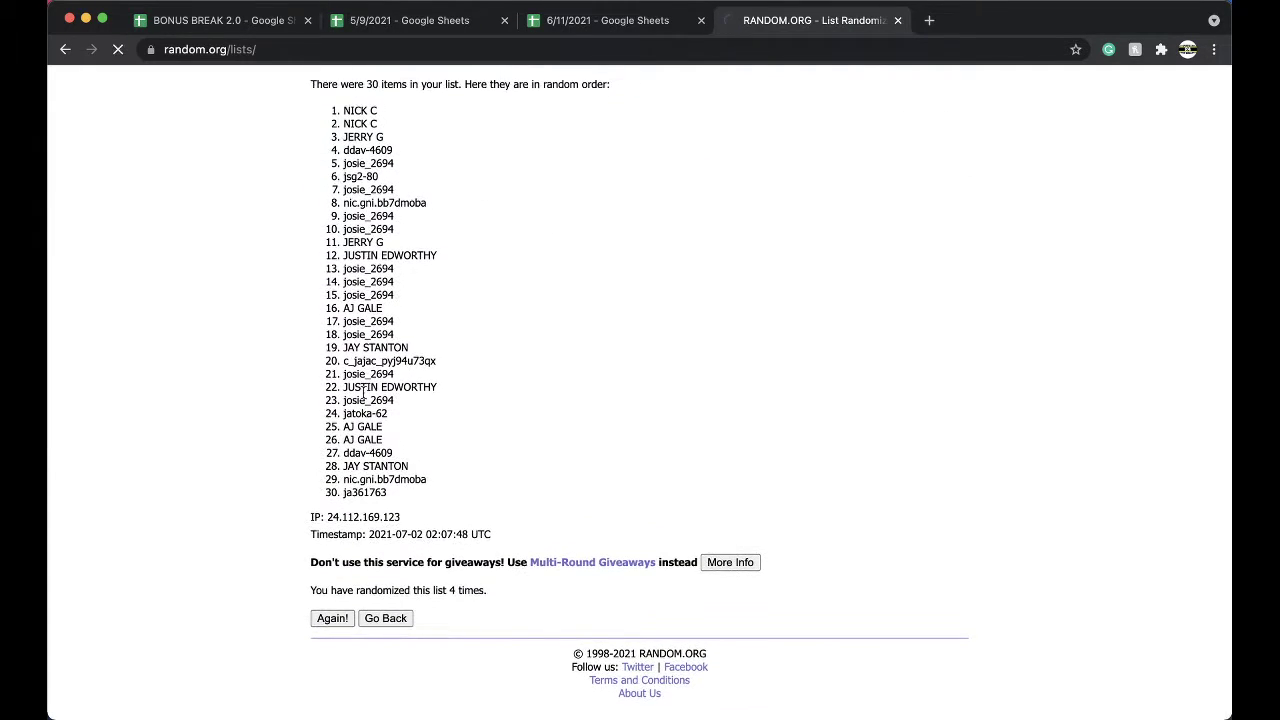
Copy the 30 randomized entries into column B of the #8 2020 BOWMAN CHROME MLB sheet, starting at B1.
{"action": "left_click_drag", "start_coordinate": [343, 256], "coordinate": [418, 641]}
{"action": "key", "text": "ctrl+c"}
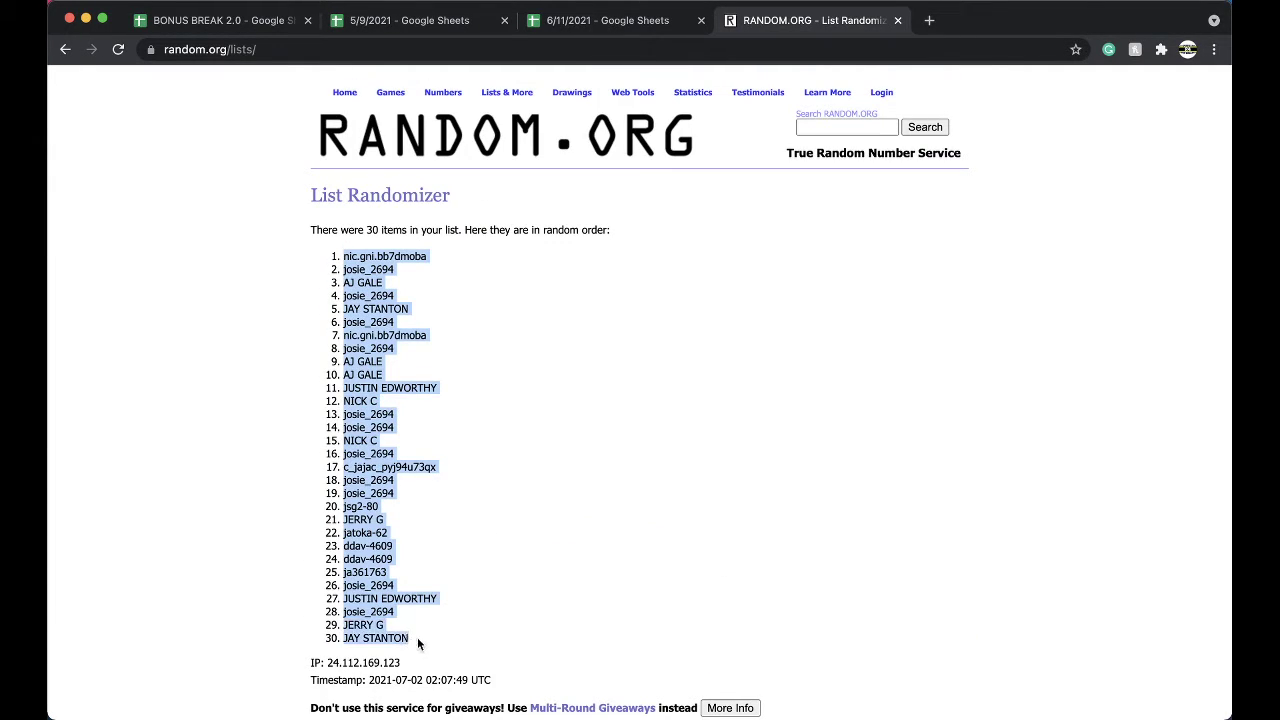
{"action": "scroll", "coordinate": [417, 637], "scroll_direction": "down", "scroll_amount": 3}
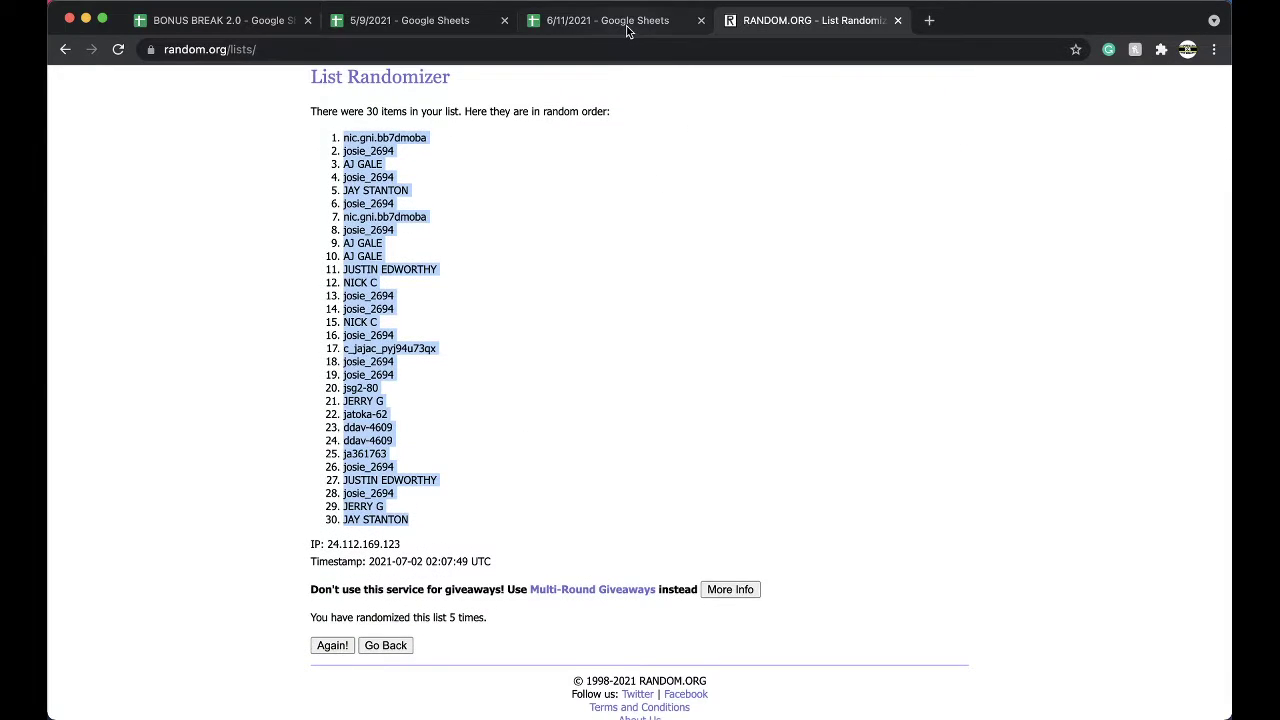
{"action": "left_click", "coordinate": [607, 20]}
{"action": "left_click", "coordinate": [264, 158]}
{"action": "key", "text": "ctrl+v"}
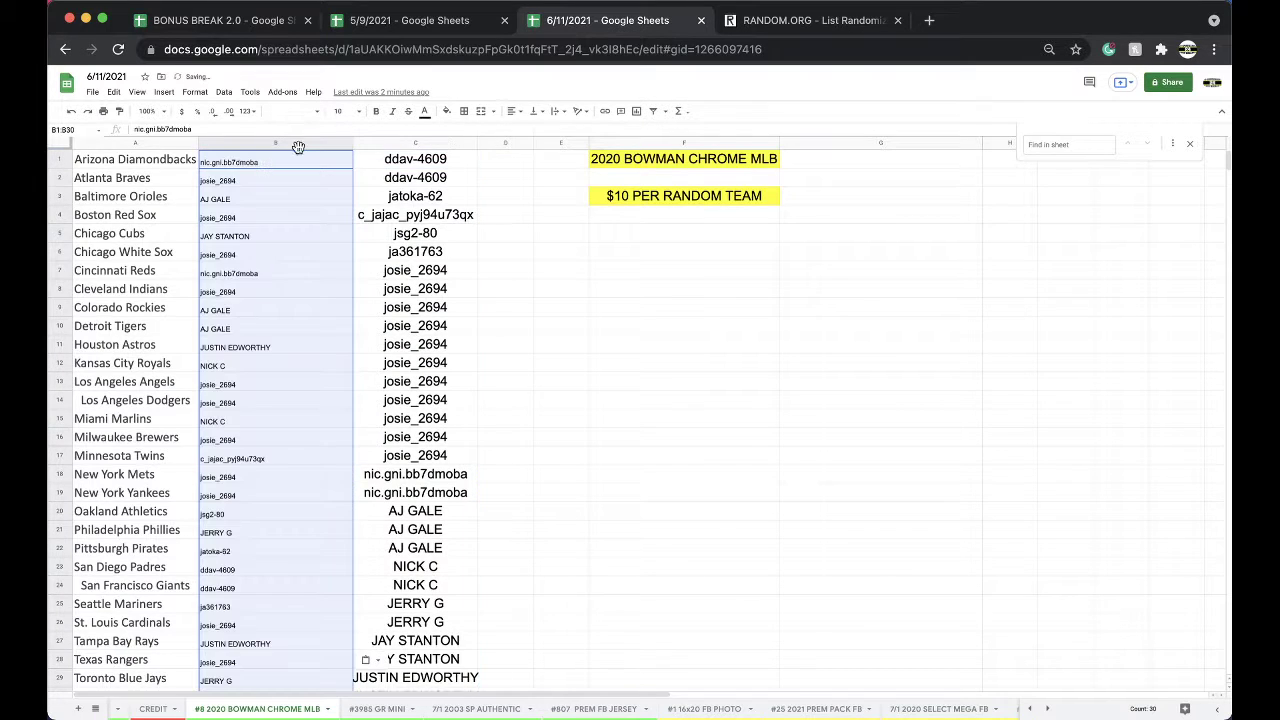
Set the font size of B1:B30 to 18 and sort the sheet by column B from A to Z.
{"action": "left_click", "coordinate": [350, 112]}
{"action": "left_click", "coordinate": [337, 270]}
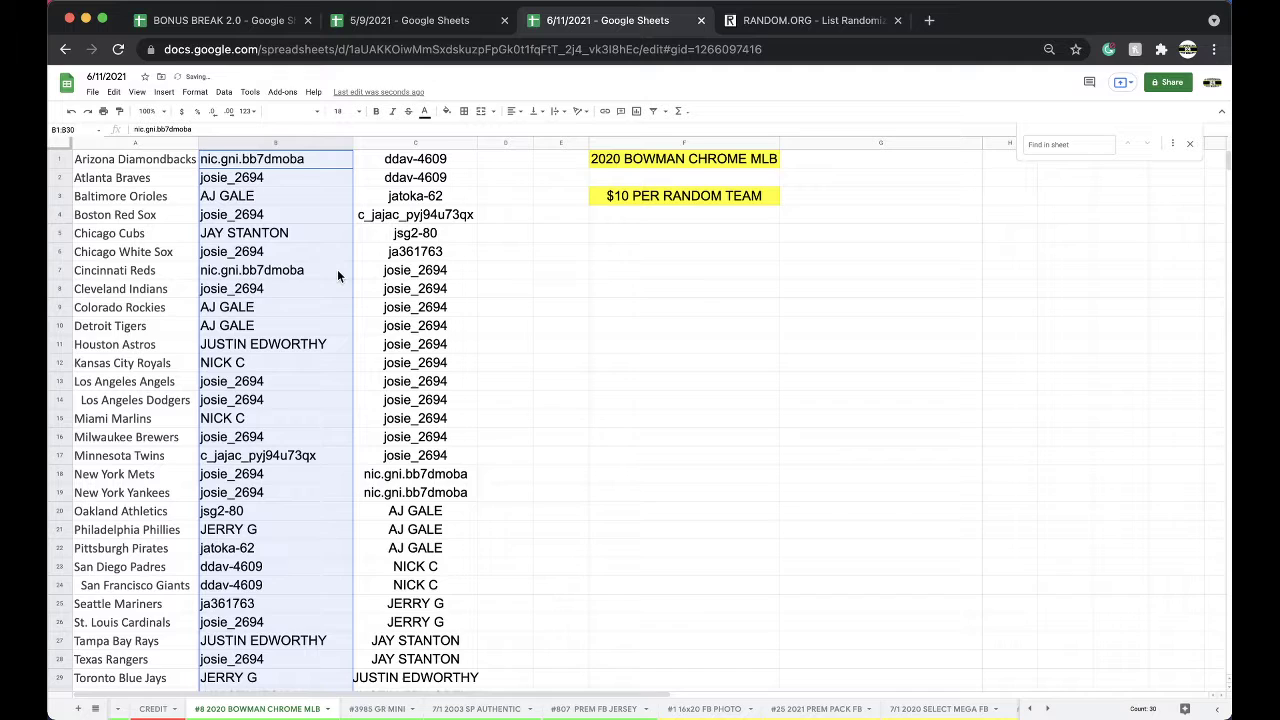
{"action": "left_click", "coordinate": [225, 93]}
{"action": "left_click", "coordinate": [250, 114]}
Review which teams in column A each participant in column B received, going down the sorted list.
{"action": "left_click", "coordinate": [240, 164]}
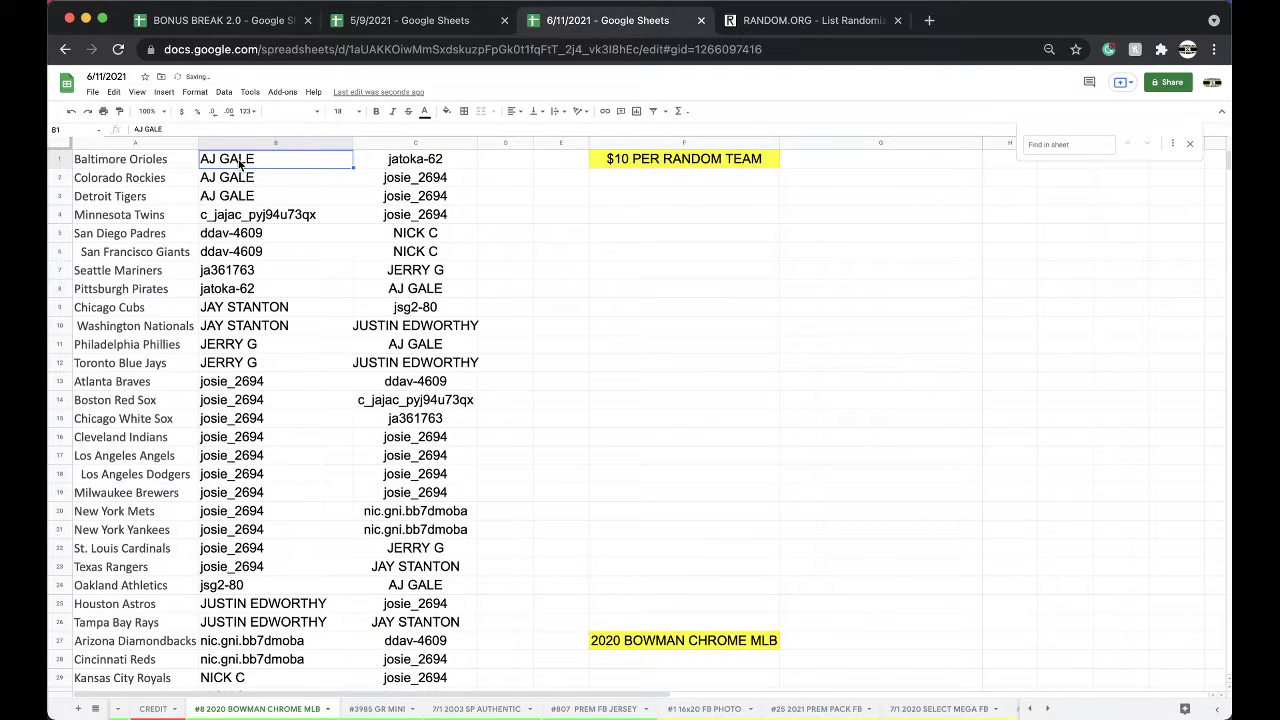
{"action": "key", "text": "Down"}
{"action": "key", "text": "Down"}
{"action": "key", "text": "Down"}
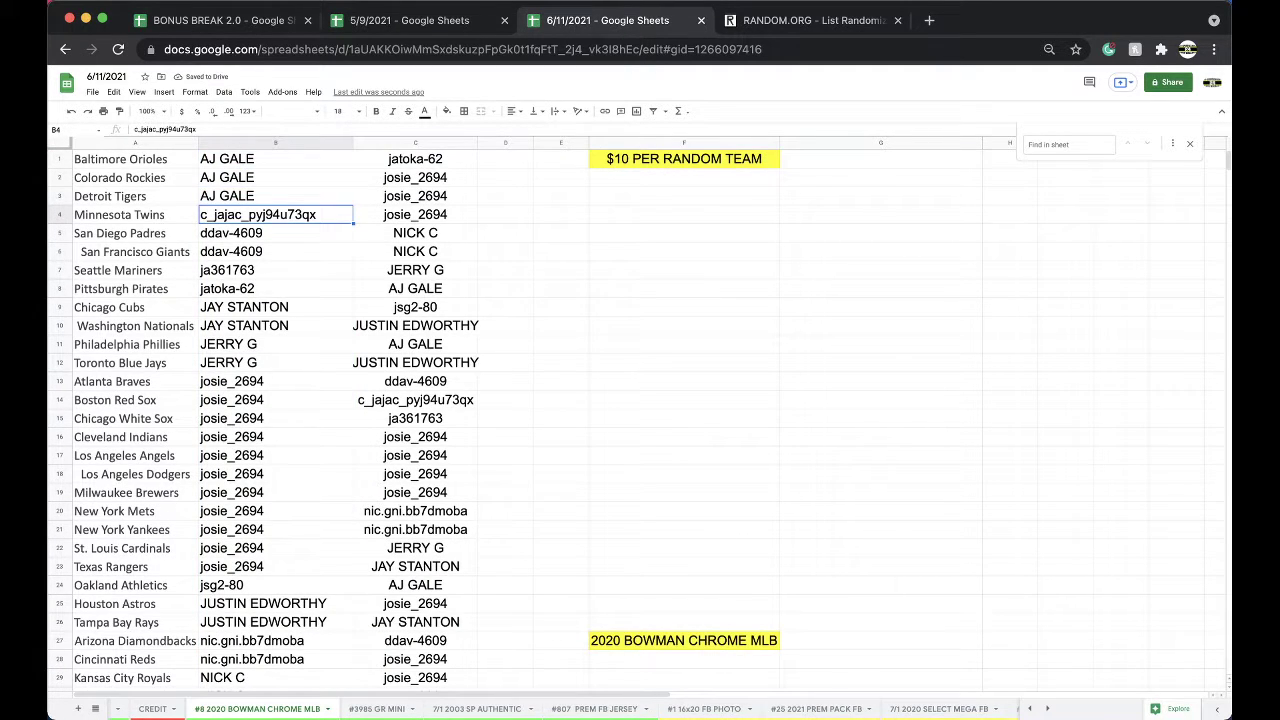
{"action": "key", "text": "Down"}
{"action": "left_click", "coordinate": [275, 270]}
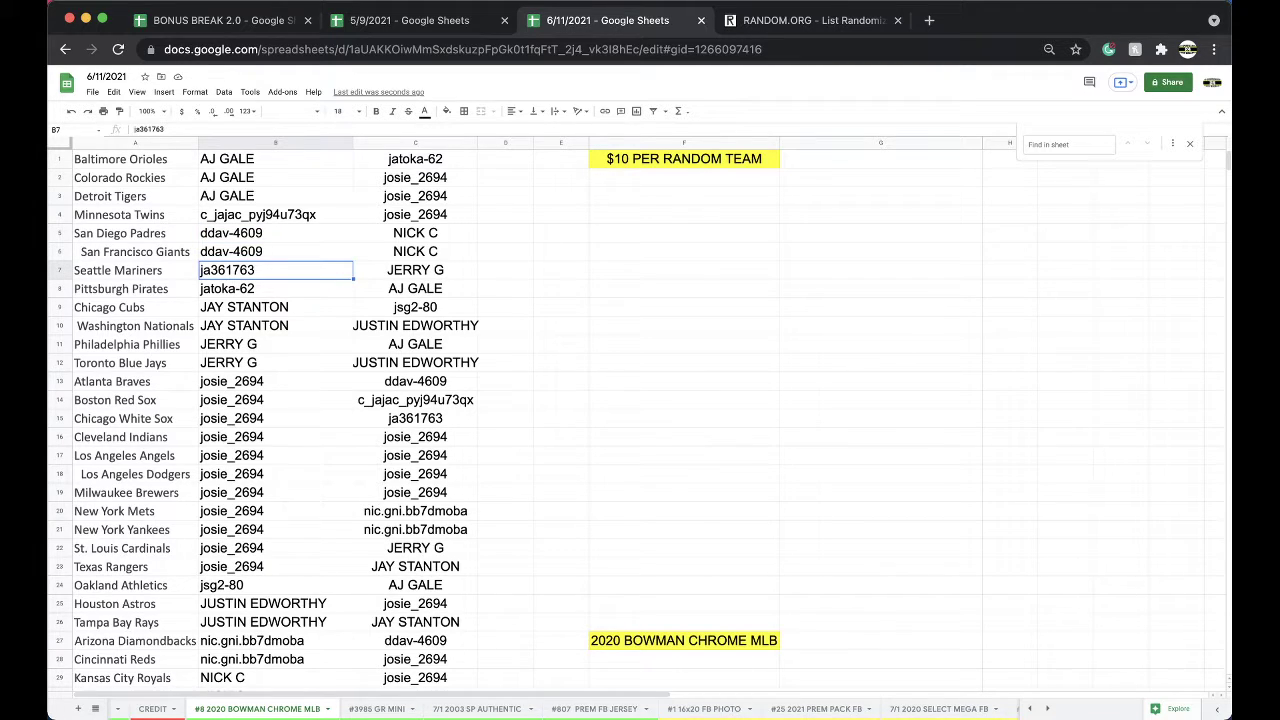
{"action": "left_click", "coordinate": [275, 288]}
{"action": "left_click", "coordinate": [275, 307]}
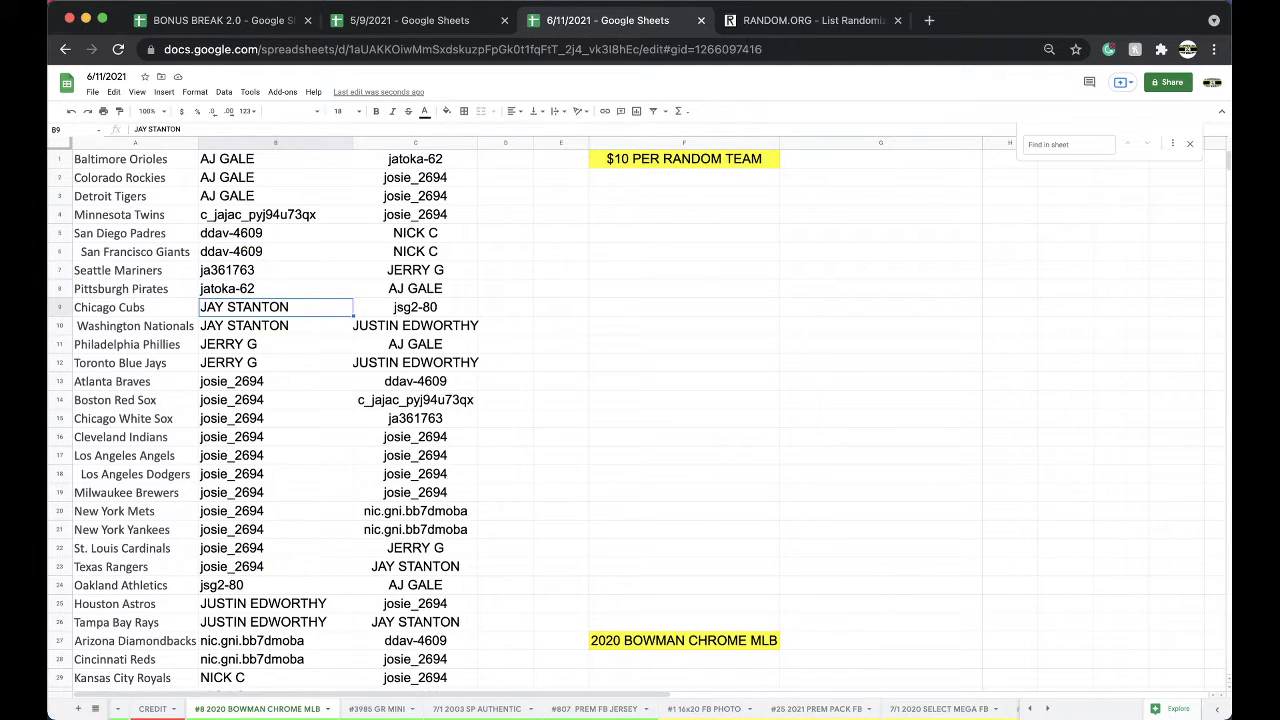
{"action": "left_click", "coordinate": [275, 344]}
{"action": "key", "text": "Down"}
{"action": "key", "text": "Down"}
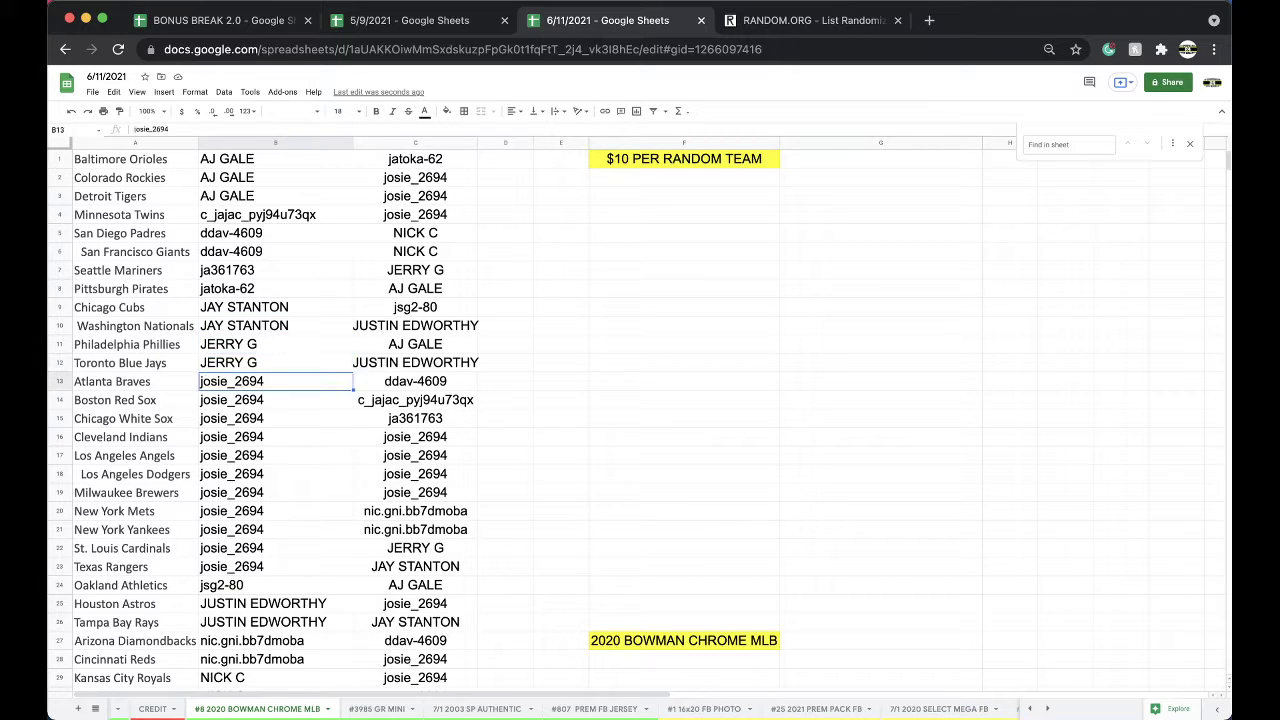
{"action": "scroll", "coordinate": [294, 232], "scroll_direction": "down", "scroll_amount": 3}
{"action": "key", "text": "Down"}
{"action": "key", "text": "Down"}
{"action": "key", "text": "Down"}
{"action": "key", "text": "Down"}
{"action": "key", "text": "Down"}
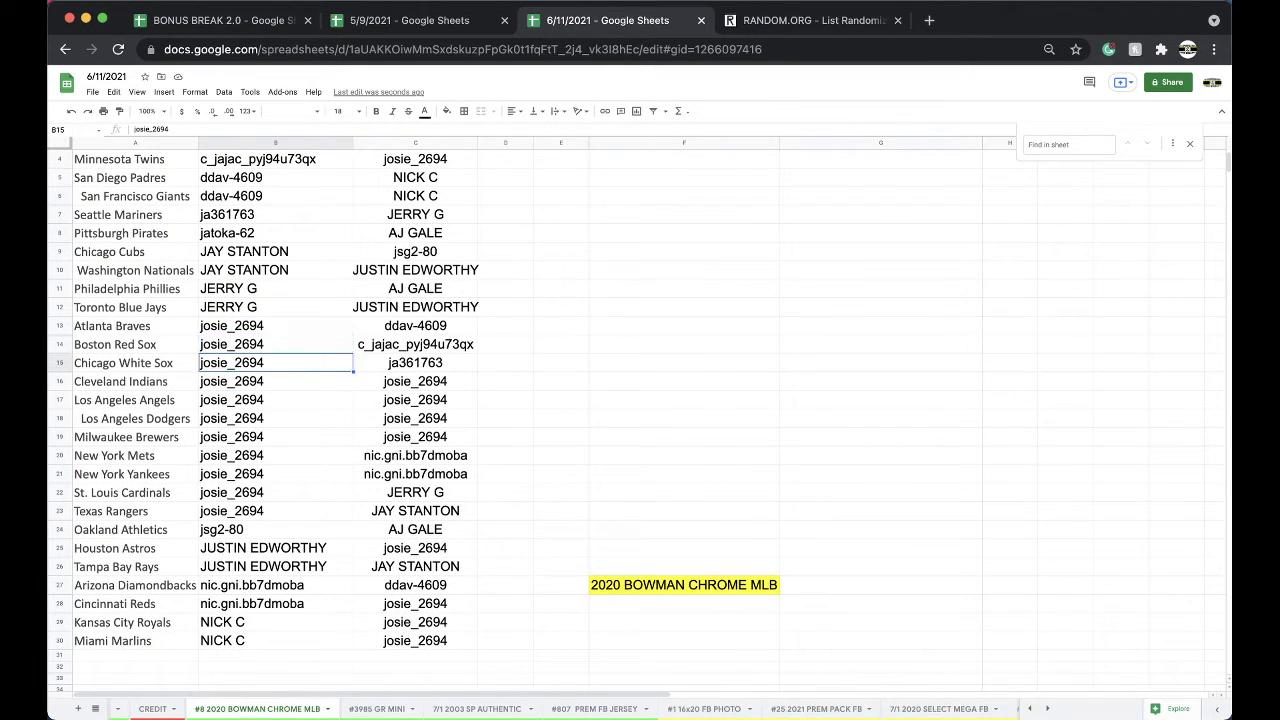
{"action": "key", "text": "Down"}
{"action": "key", "text": "Down"}
{"action": "key", "text": "Down"}
{"action": "key", "text": "Down"}
{"action": "key", "text": "Down"}
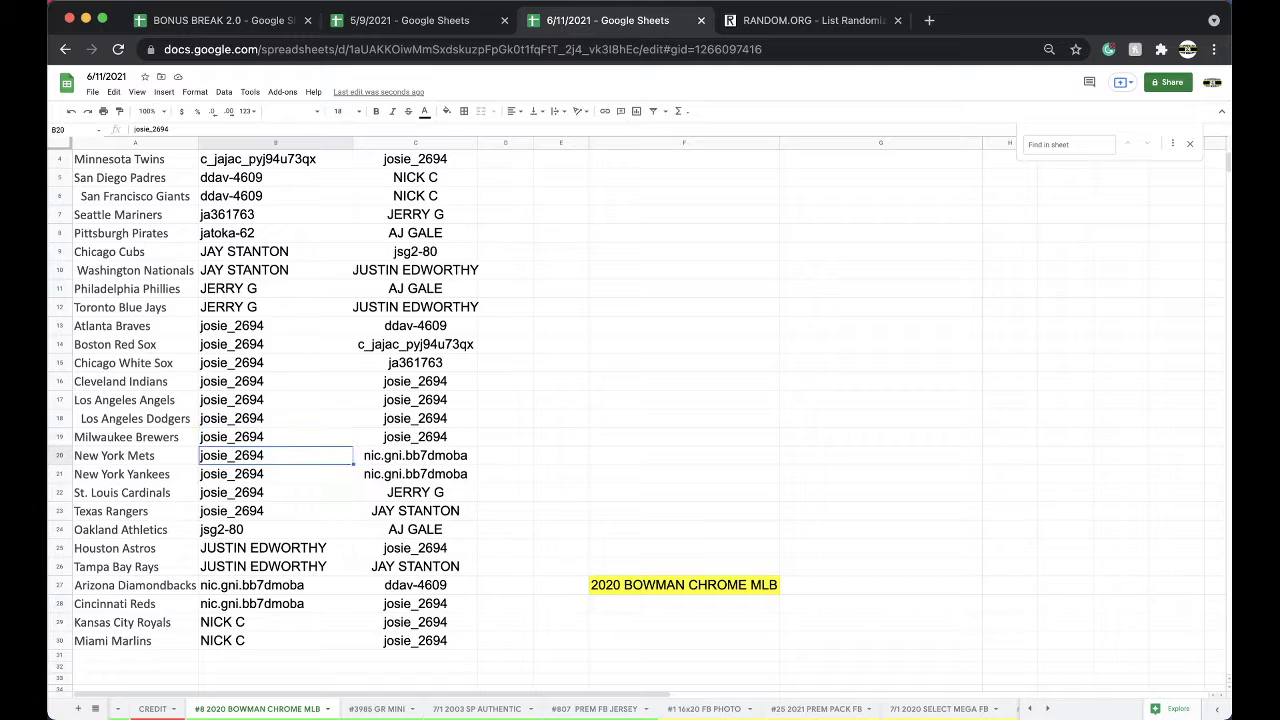
{"action": "key", "text": "Down"}
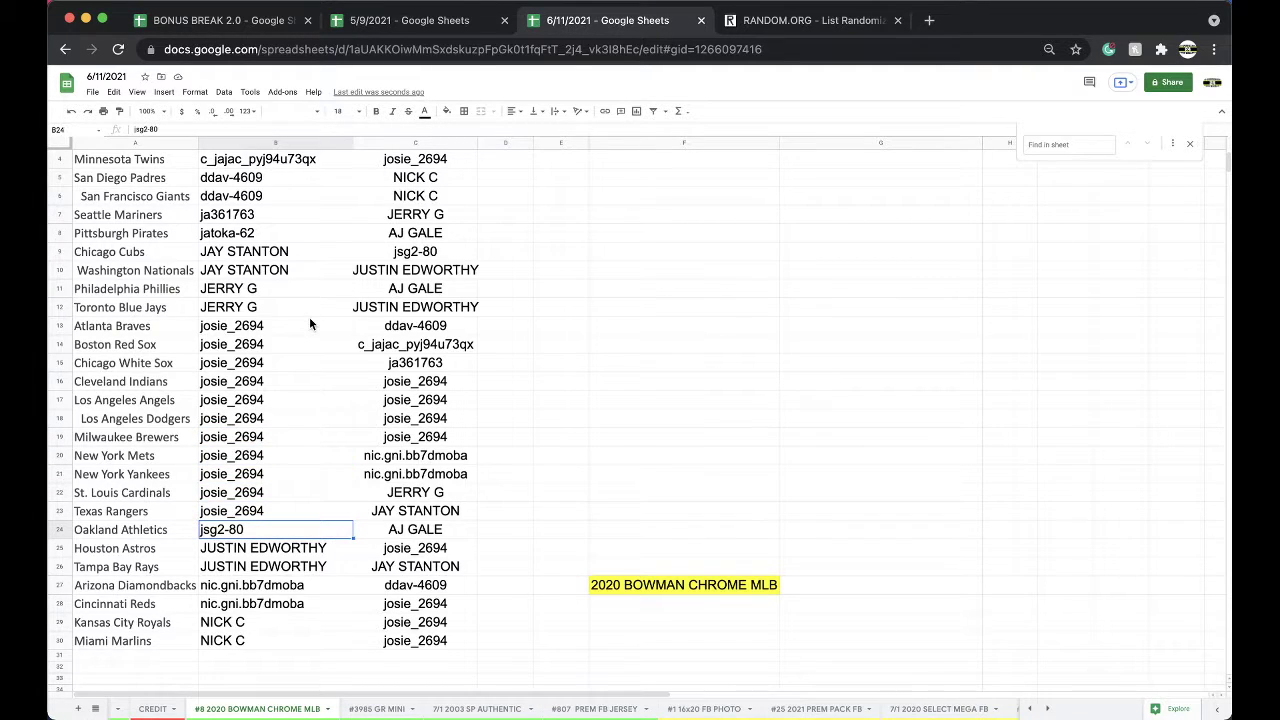
{"action": "scroll", "coordinate": [309, 319], "scroll_direction": "down", "scroll_amount": 2}
{"action": "key", "text": "Down"}
{"action": "key", "text": "Down"}
{"action": "key", "text": "Down"}
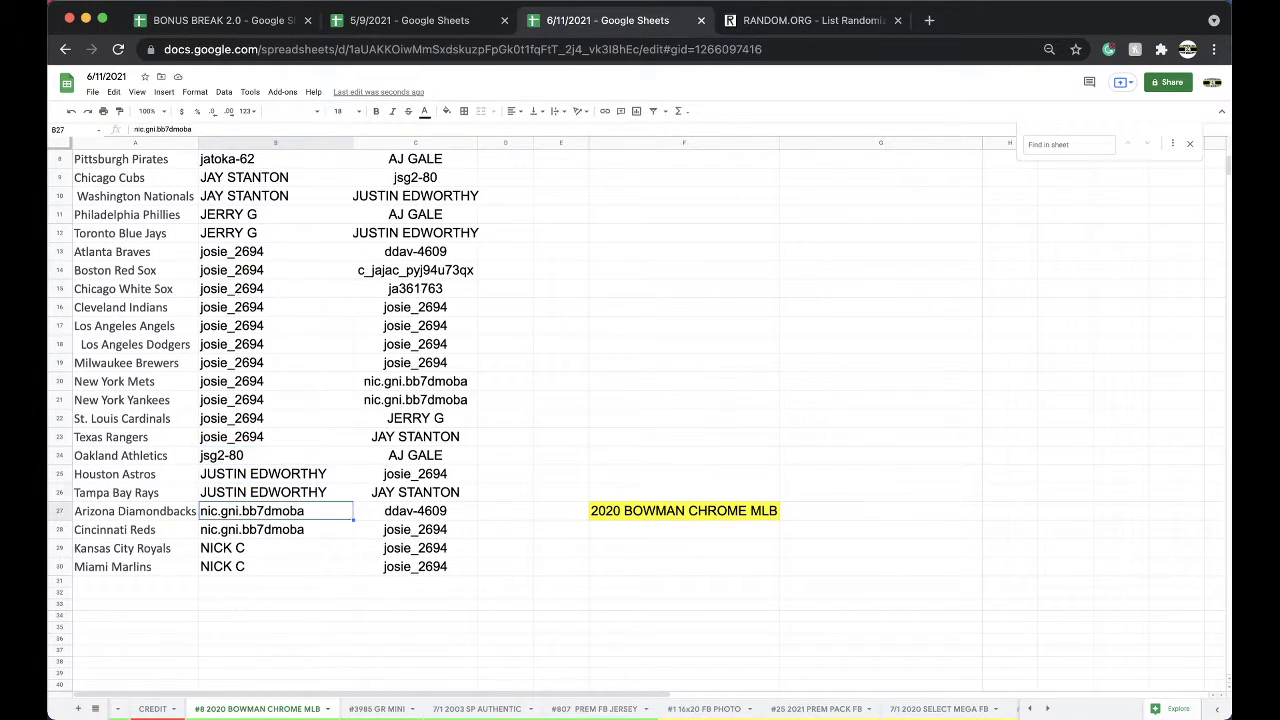
{"action": "key", "text": "Down"}
{"action": "key", "text": "Down"}
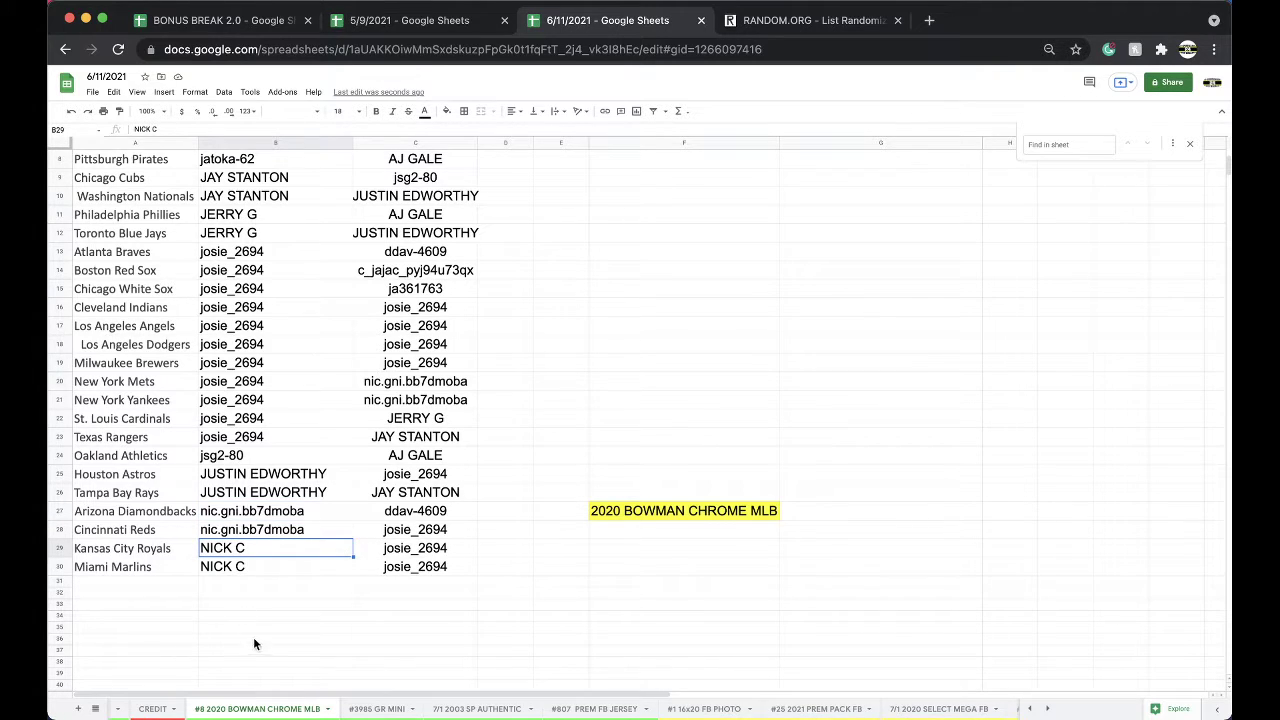
{"action": "scroll", "coordinate": [294, 602], "scroll_direction": "up", "scroll_amount": 3}
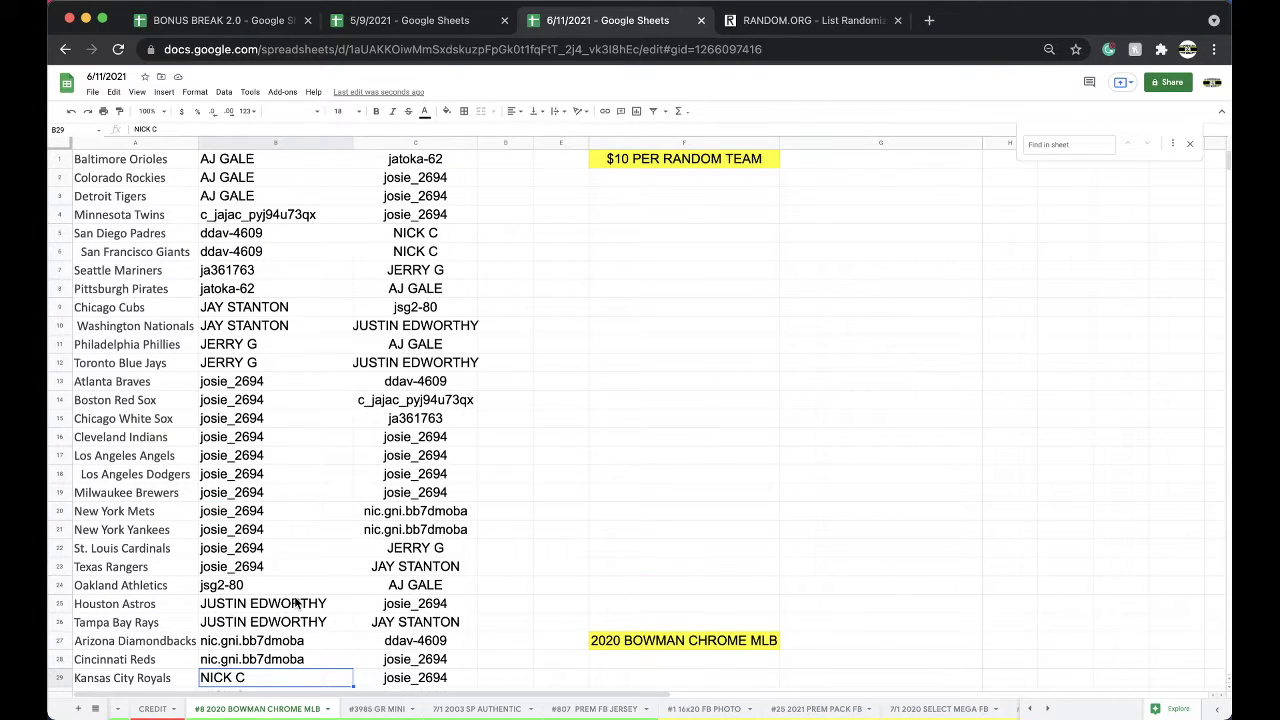